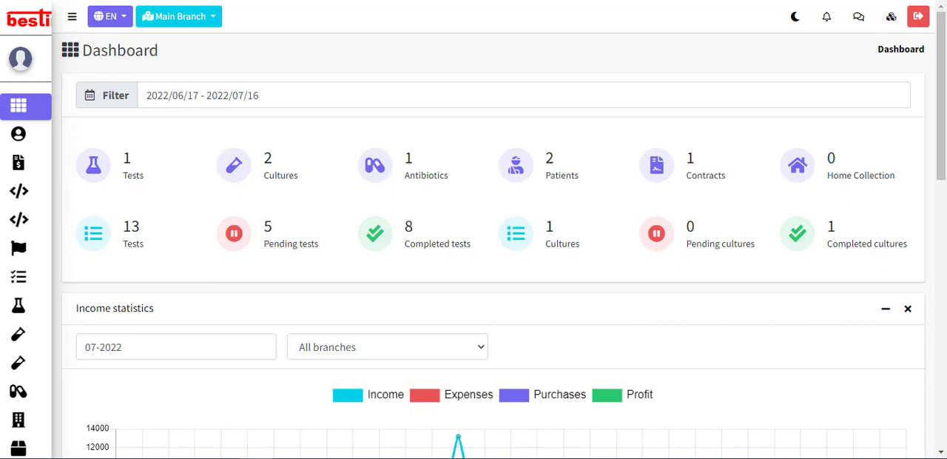
Step: Open the Patients page to show the list of patient records
mouse_move(74, 197)
scroll(71, 358, down, 3)
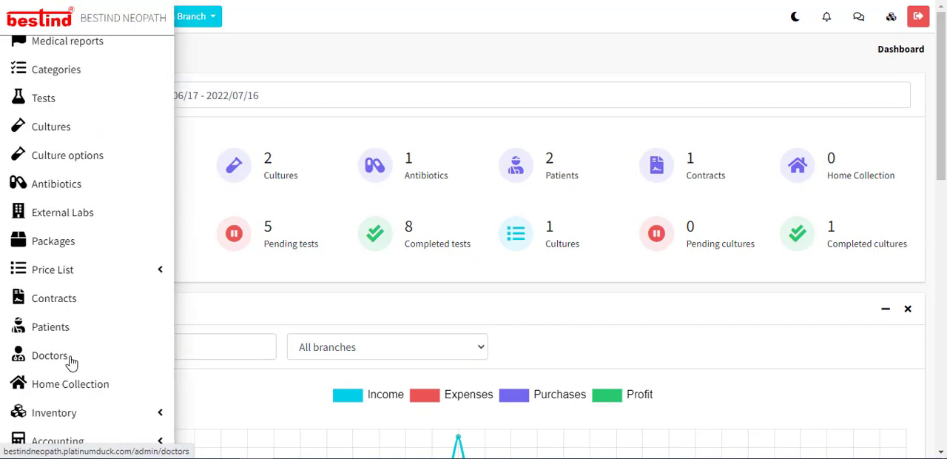
click(44, 335)
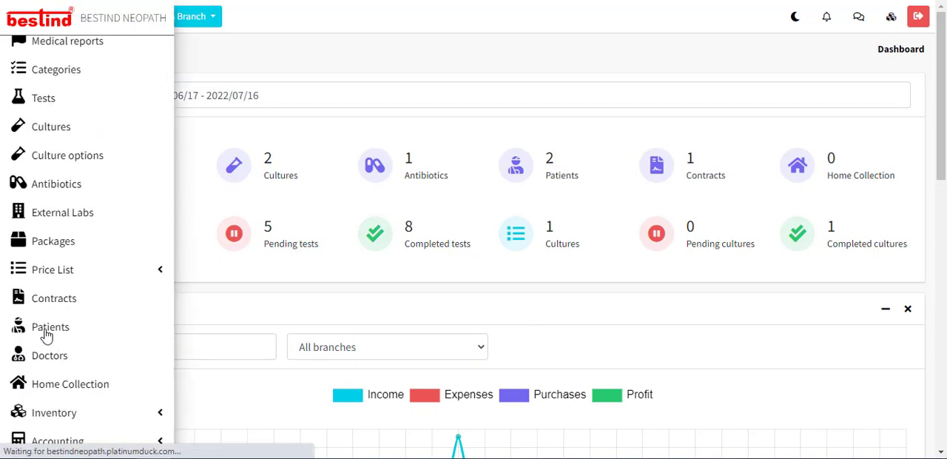
Step: Look through the patients table, examining the patient details, contracts and payment columns
scroll(186, 363, down, 5)
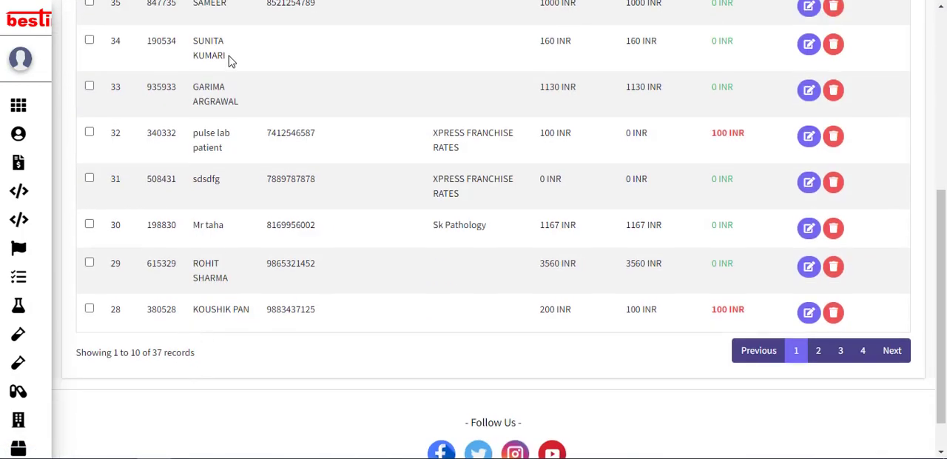
scroll(232, 309, up, 4)
scroll(321, 406, down, 4)
scroll(401, 92, up, 1)
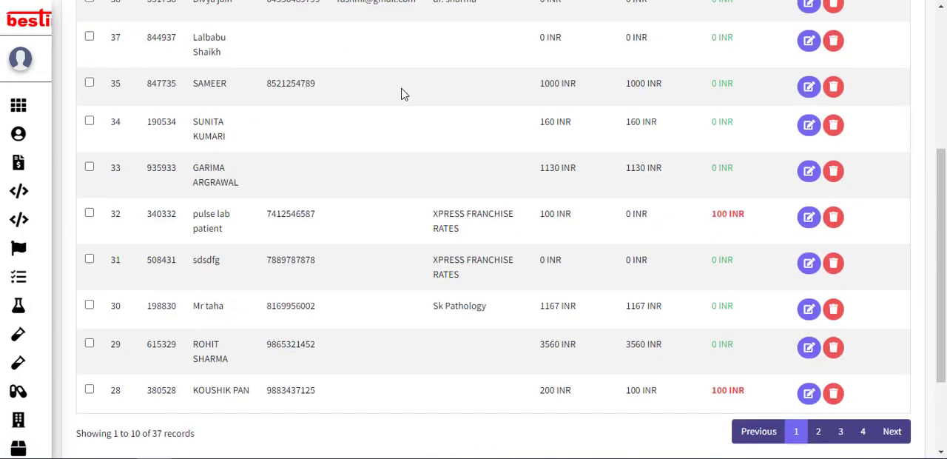
scroll(370, 110, up, 4)
scroll(244, 119, down, 2)
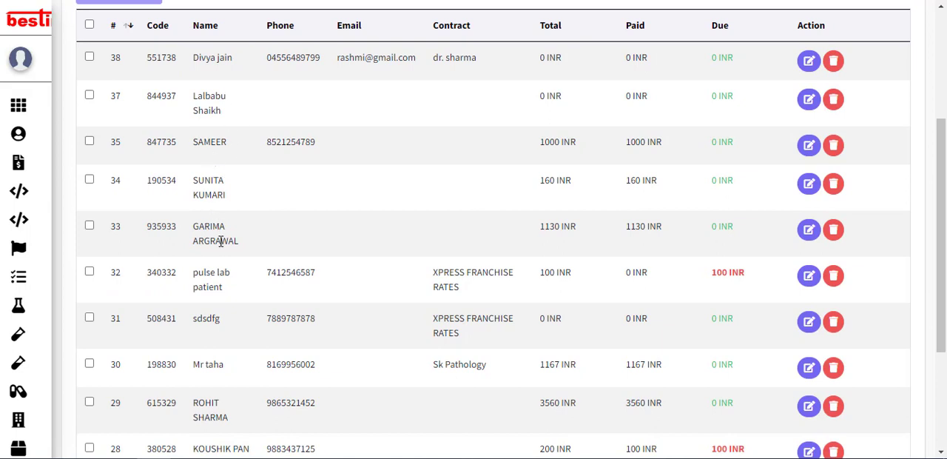
scroll(219, 260, down, 4)
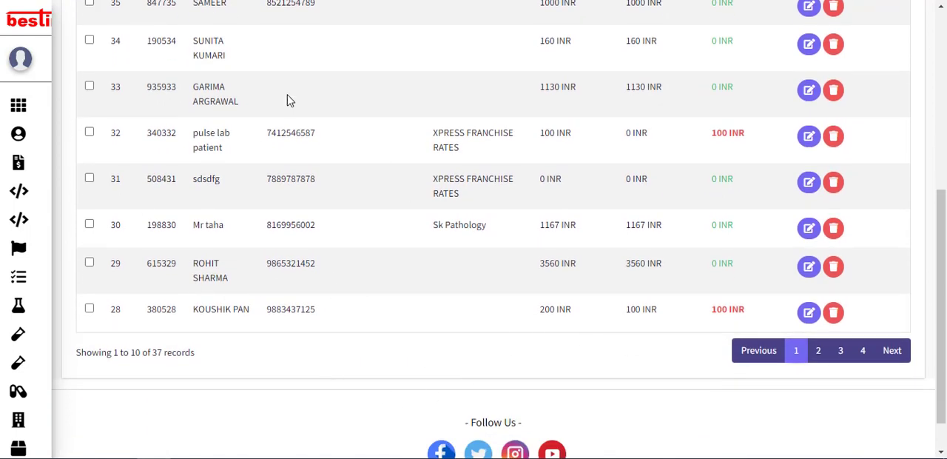
scroll(739, 442, up, 2)
scroll(131, 163, up, 5)
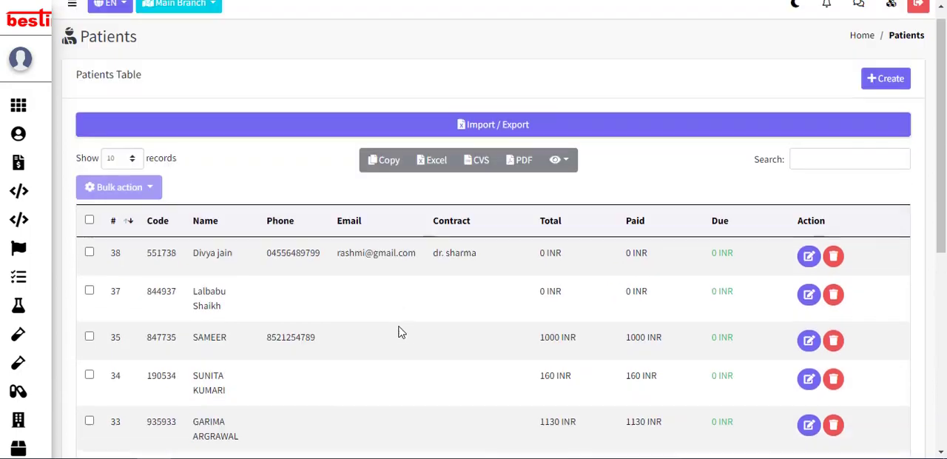
scroll(613, 323, down, 5)
scroll(629, 332, up, 5)
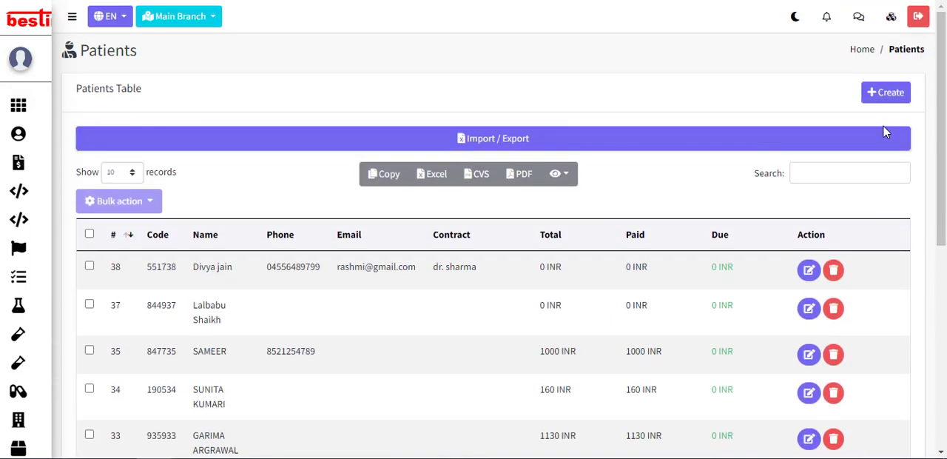
Step: Start a new patient record and enter the patient's full name
click(880, 97)
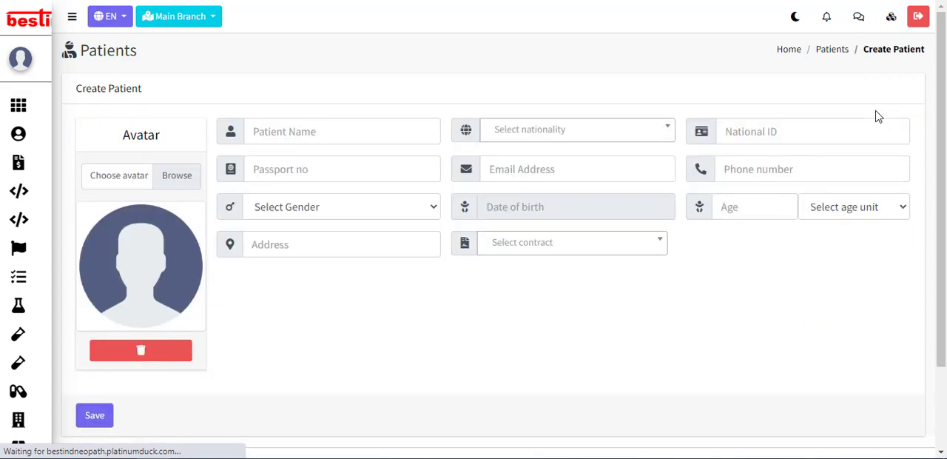
click(285, 133)
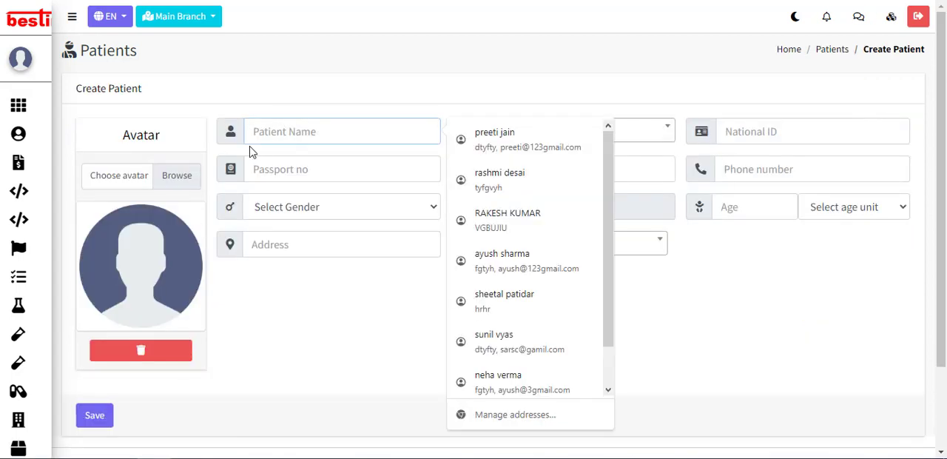
text(h)
key(BackSpace)
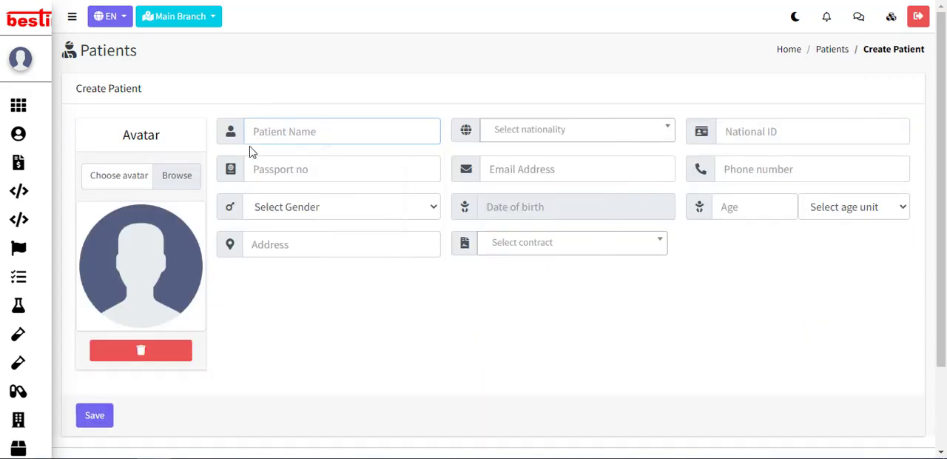
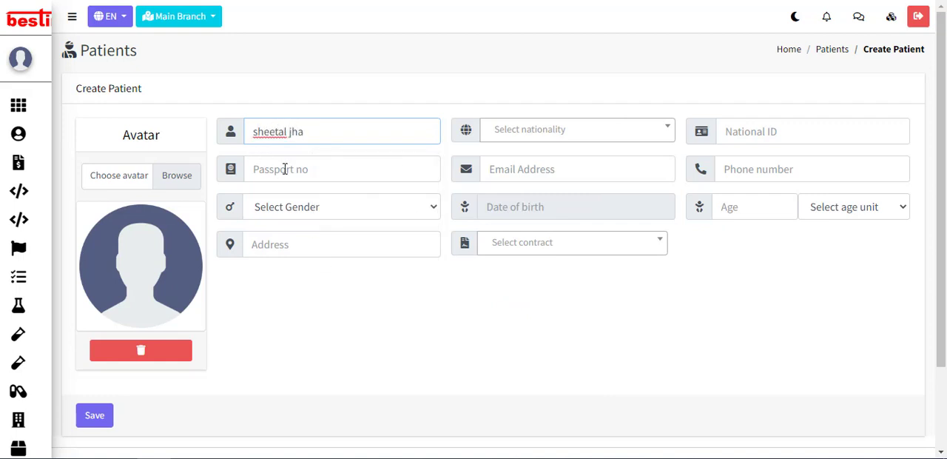
Step: Enter the patient's passport number and address, and set the gender to Female
click(285, 169)
text(4675)
click(288, 209)
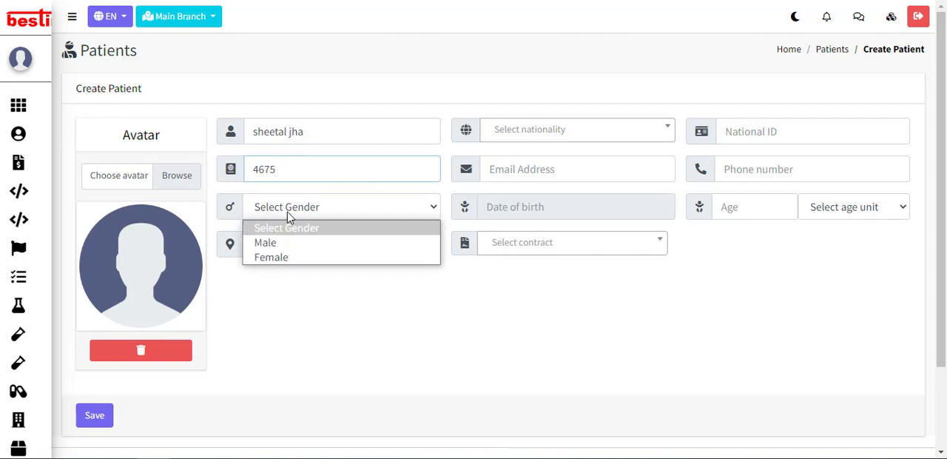
click(264, 259)
click(262, 248)
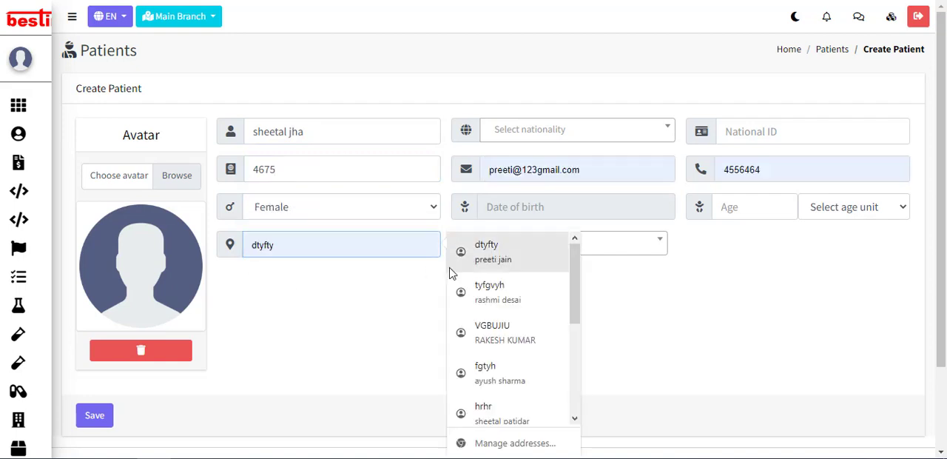
text(dfhty)
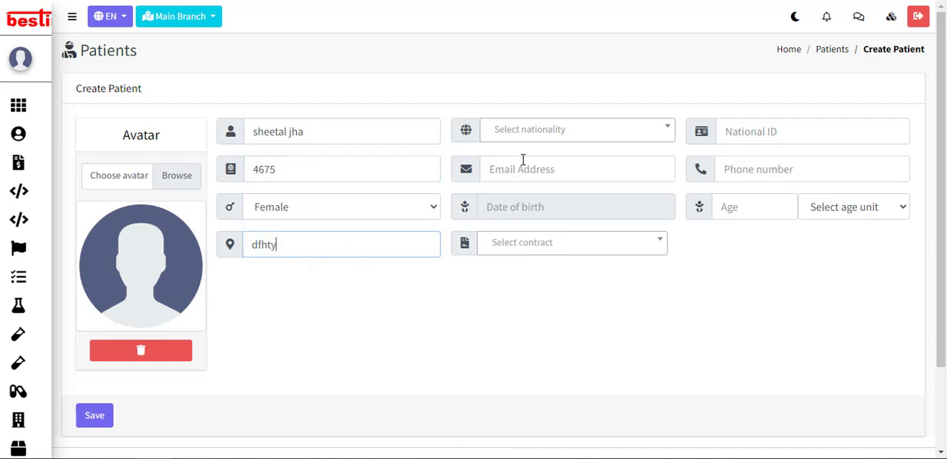
Step: Set the patient's nationality to Indian and fill in the patient's email address
click(508, 131)
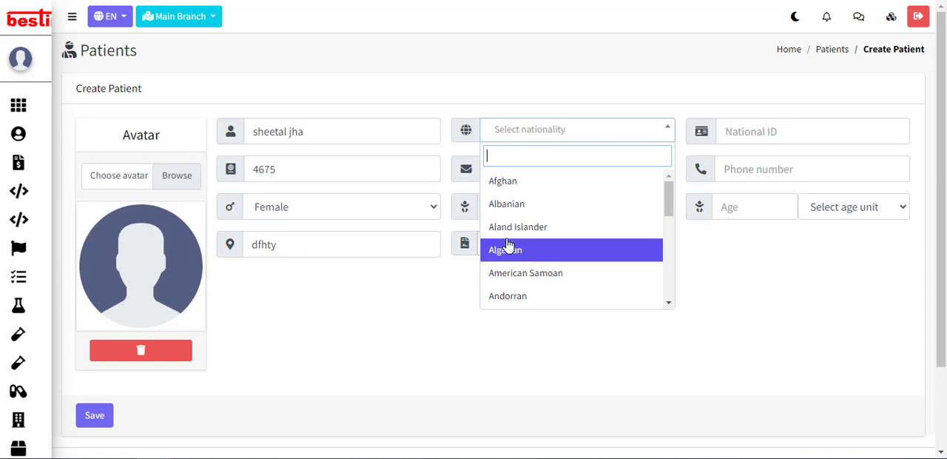
text(indi)
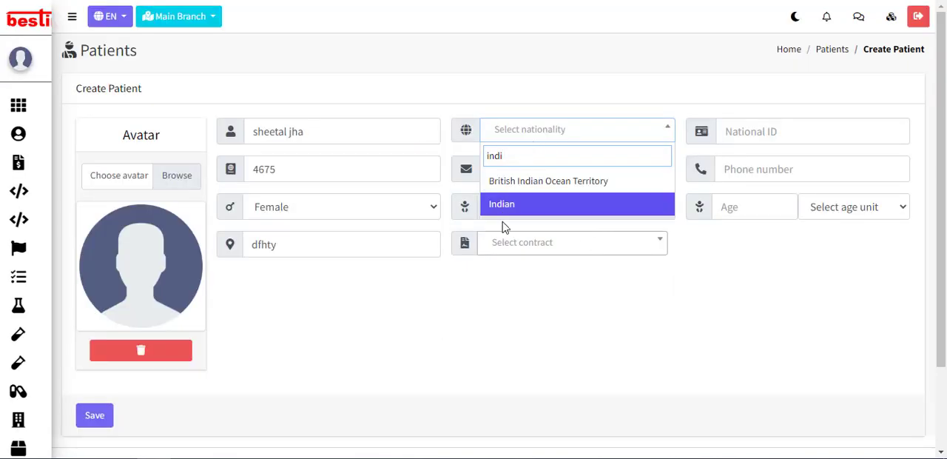
click(501, 206)
click(511, 168)
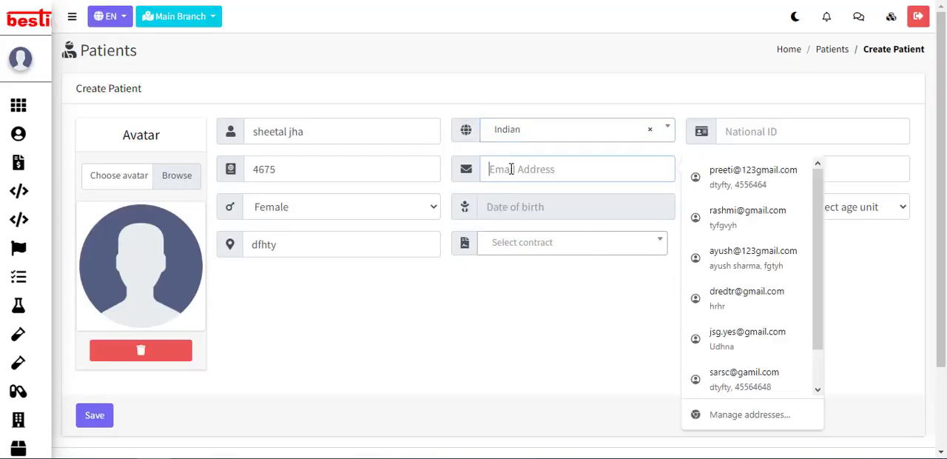
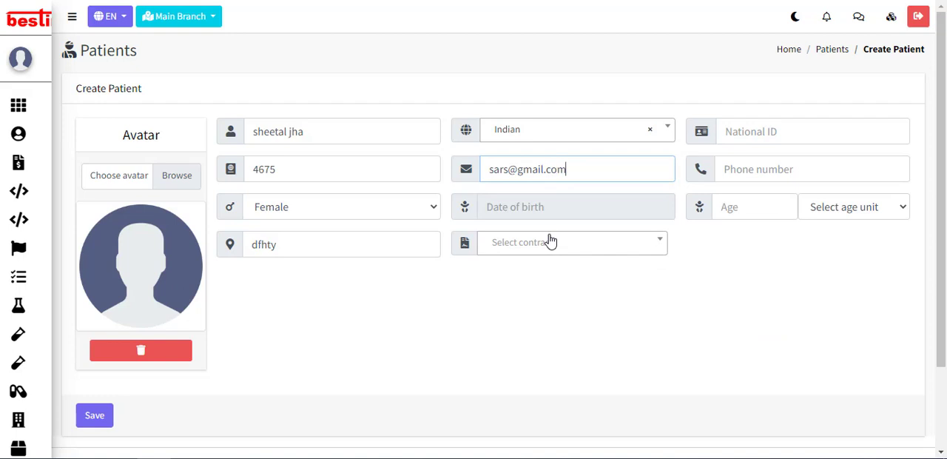
Step: Choose a date of birth for the patient and assign the doctor's contract, last in the contract choices
click(520, 213)
scroll(518, 266, down, 2)
click(581, 239)
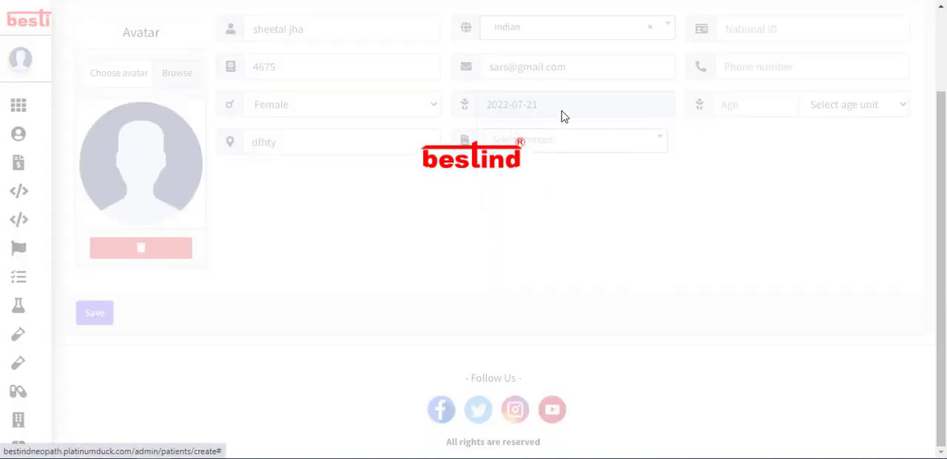
click(541, 140)
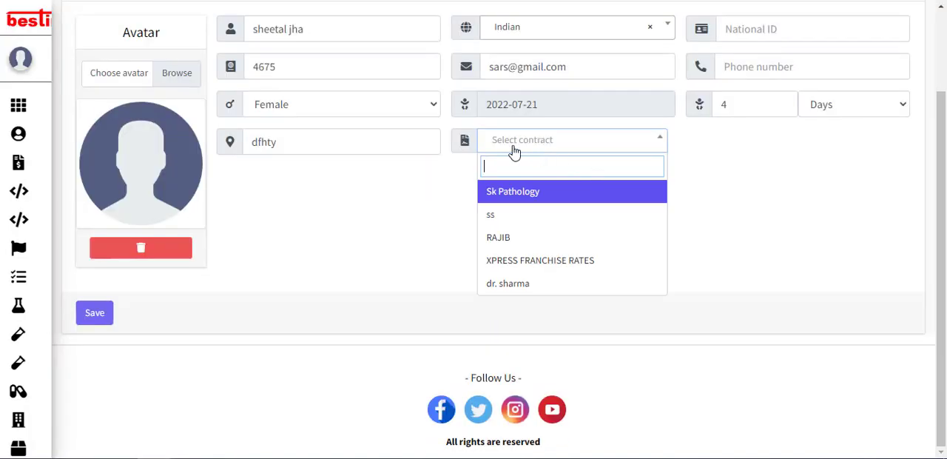
scroll(496, 190, up, 2)
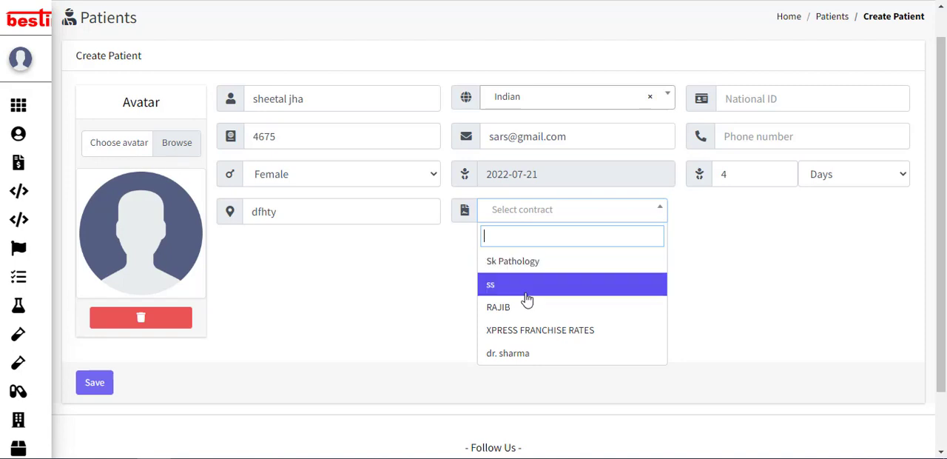
click(496, 356)
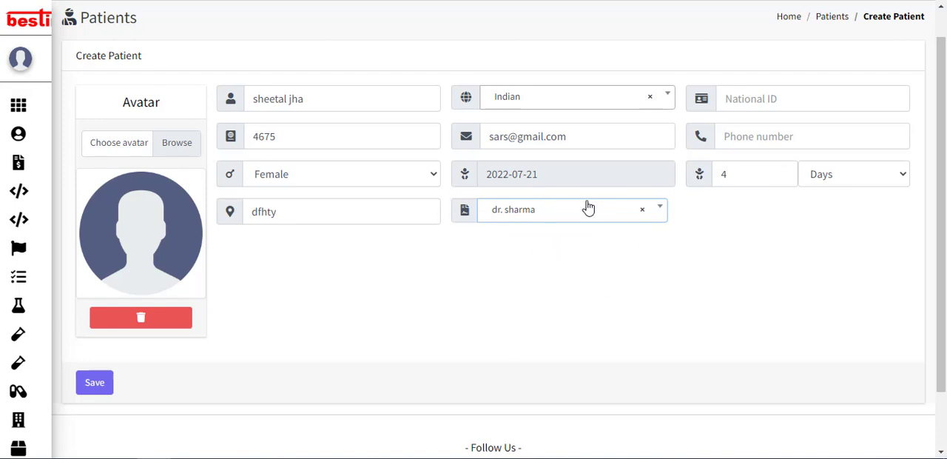
Step: Fill in the patient's national ID and phone number
click(733, 99)
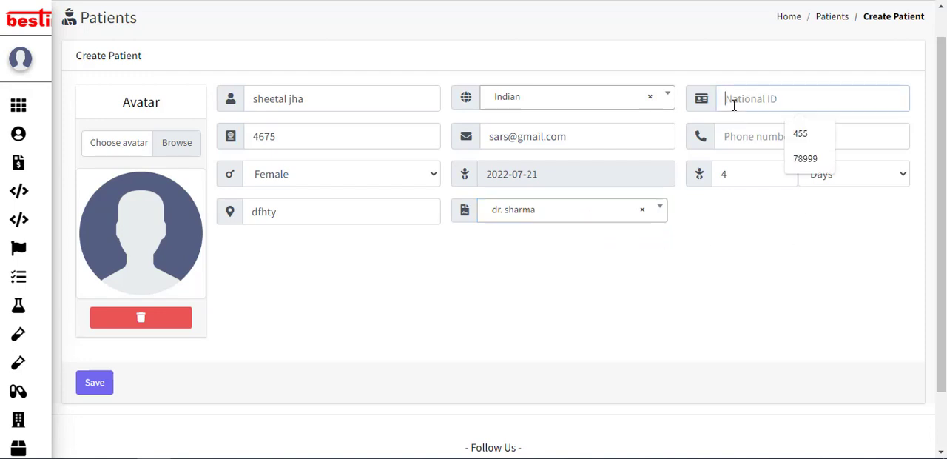
text(46788)
click(742, 134)
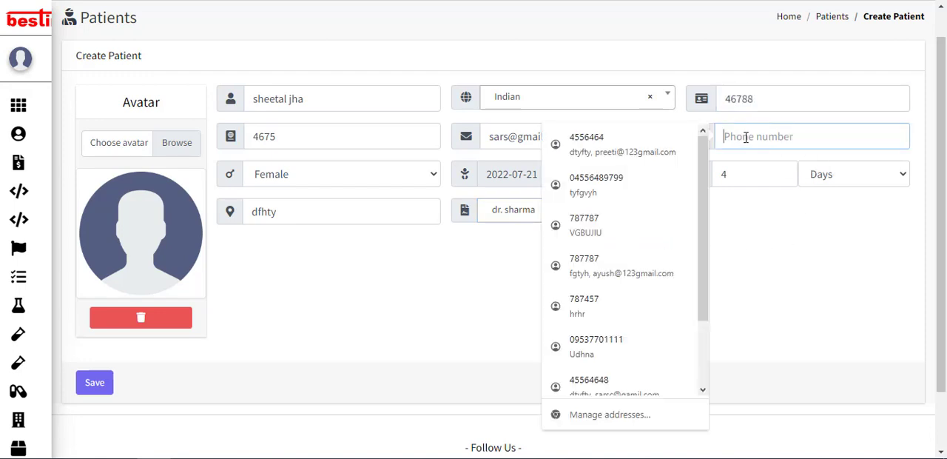
text(tyty)
key(BackSpace)
key(BackSpace)
key(BackSpace)
key(BackSpace)
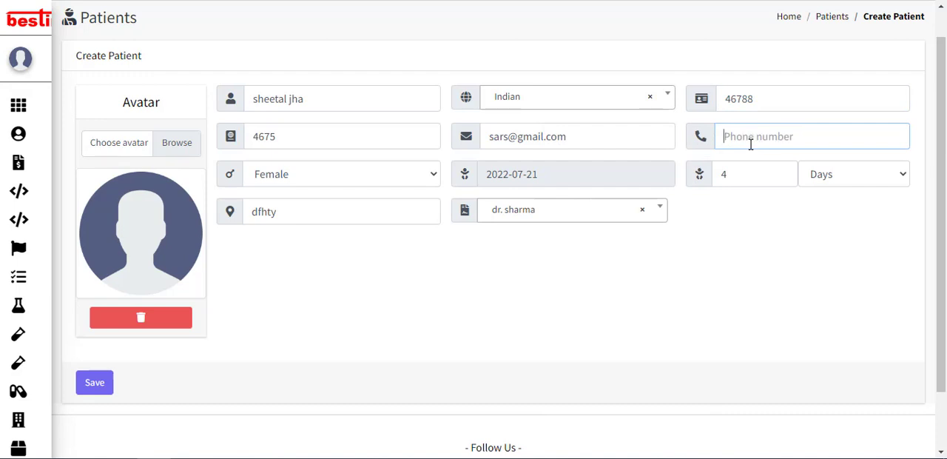
text(767898798)
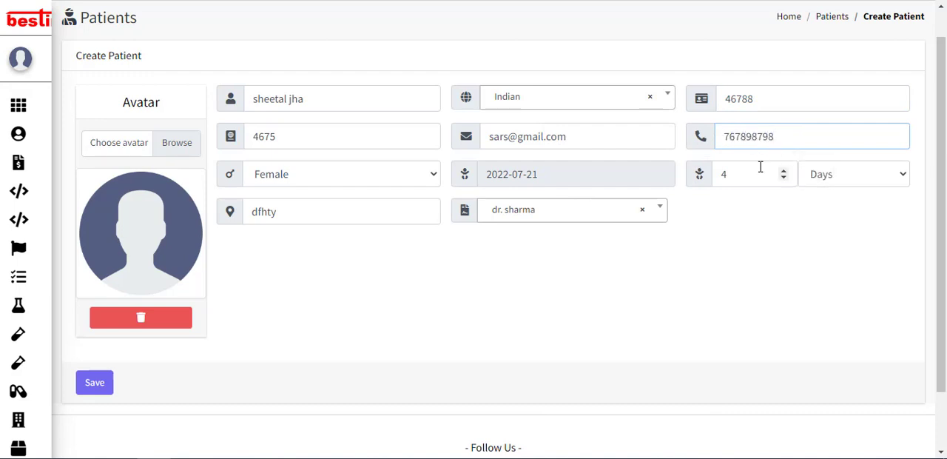
Step: Set the patient's age unit to Years and save the new patient record
click(829, 183)
click(821, 210)
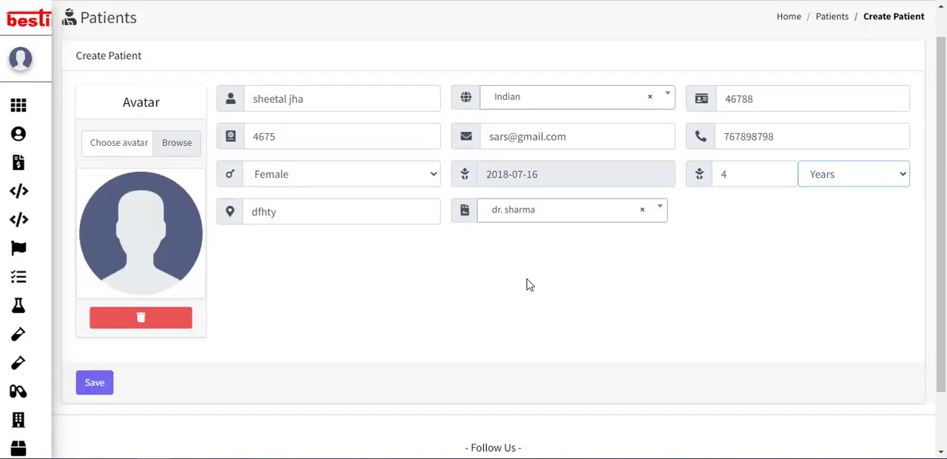
click(95, 381)
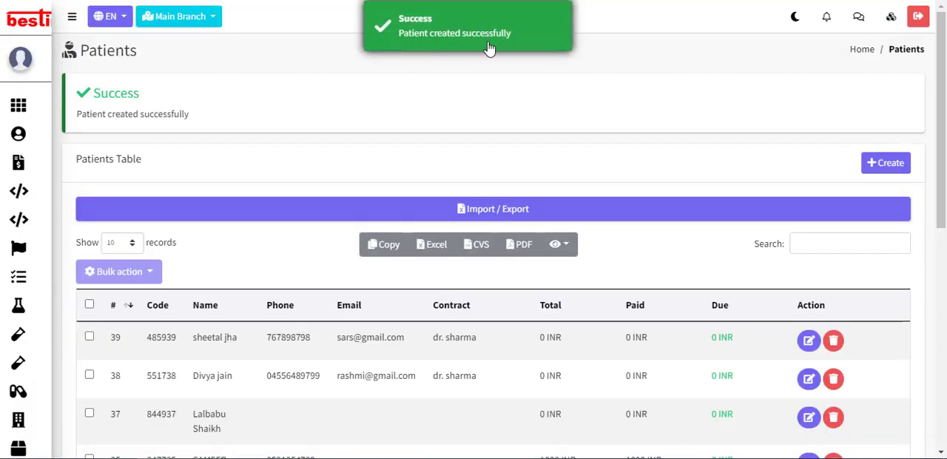
Step: Review the newly added patient's entry and the available row actions in the patients table
scroll(329, 244, down, 6)
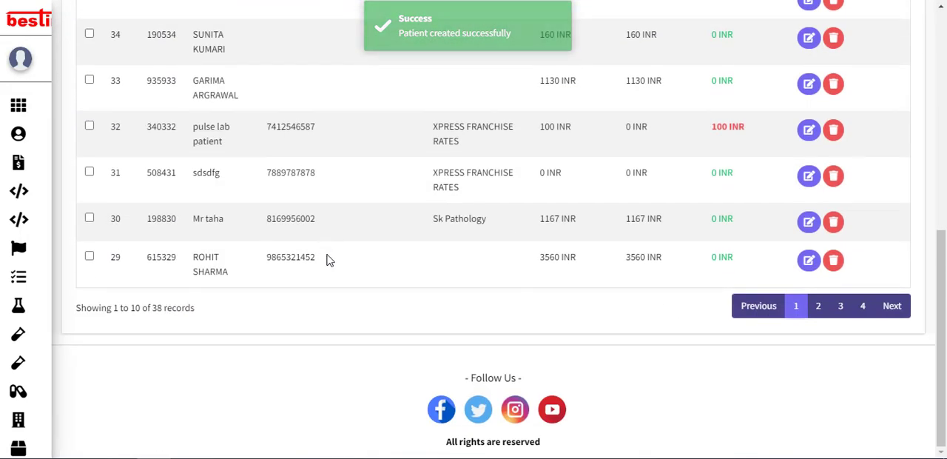
scroll(328, 258, up, 6)
scroll(298, 324, down, 1)
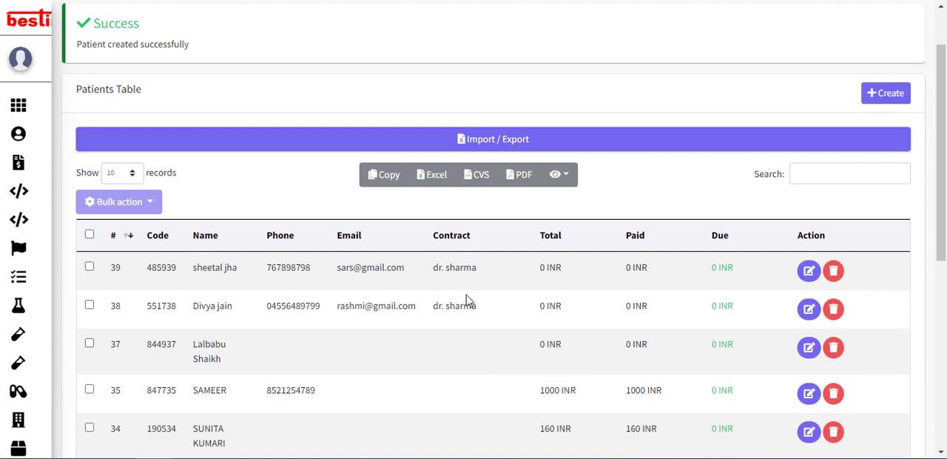
scroll(790, 285, down, 2)
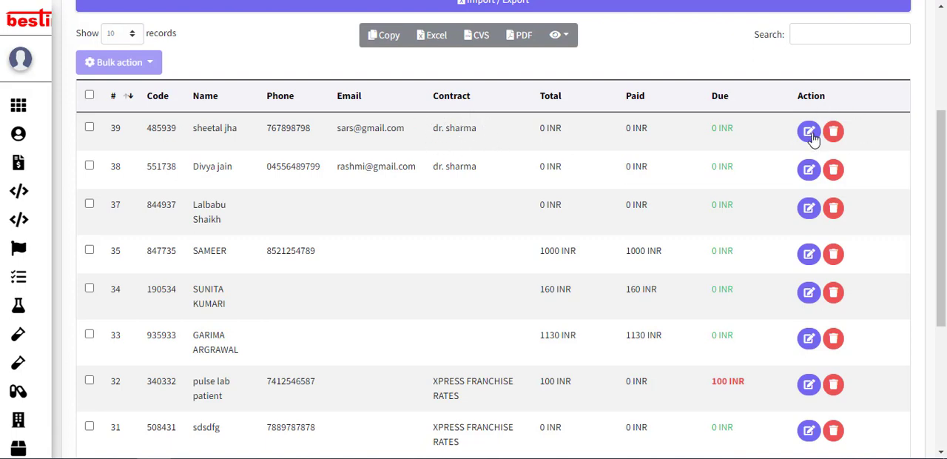
scroll(750, 165, up, 3)
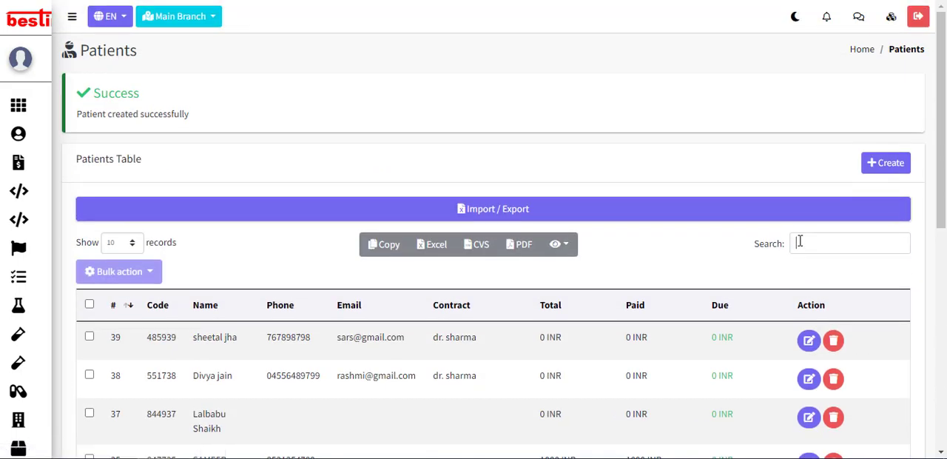
Step: Search the patients table for "fy", and clear the search term to restore the full list
click(799, 241)
text(fy)
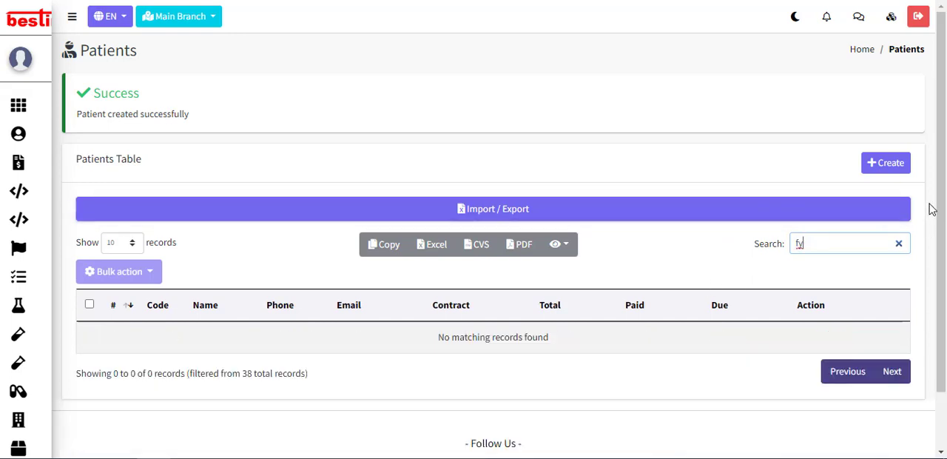
key(BackSpace)
key(BackSpace)
Step: Look through the first page of the patients table, checking the contract, total, paid and due columns and the export and create options
scroll(757, 237, down, 1)
scroll(535, 275, down, 1)
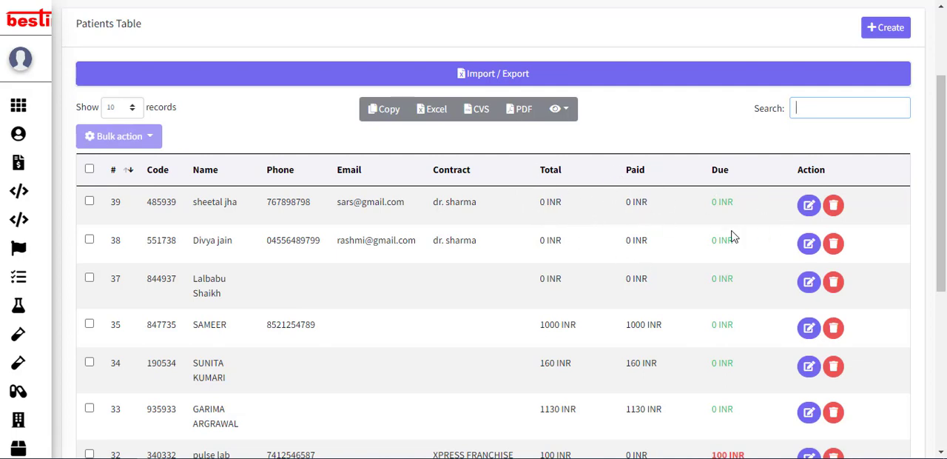
scroll(390, 259, up, 2)
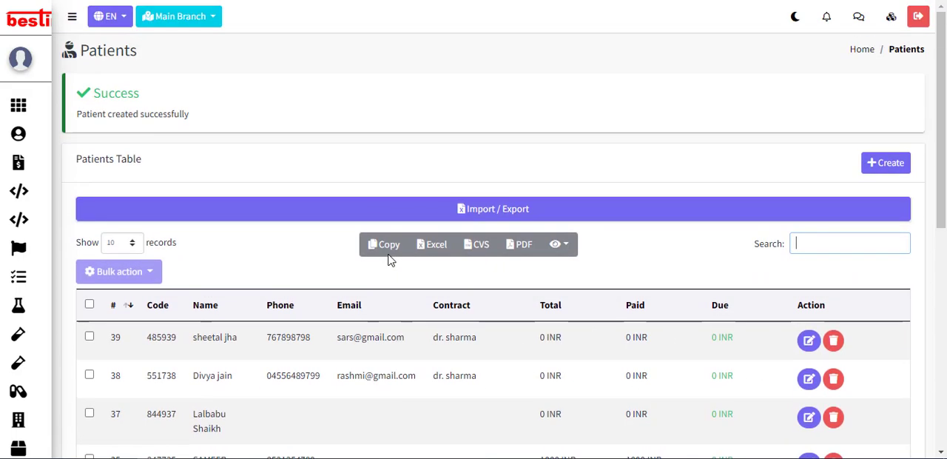
scroll(390, 259, down, 3)
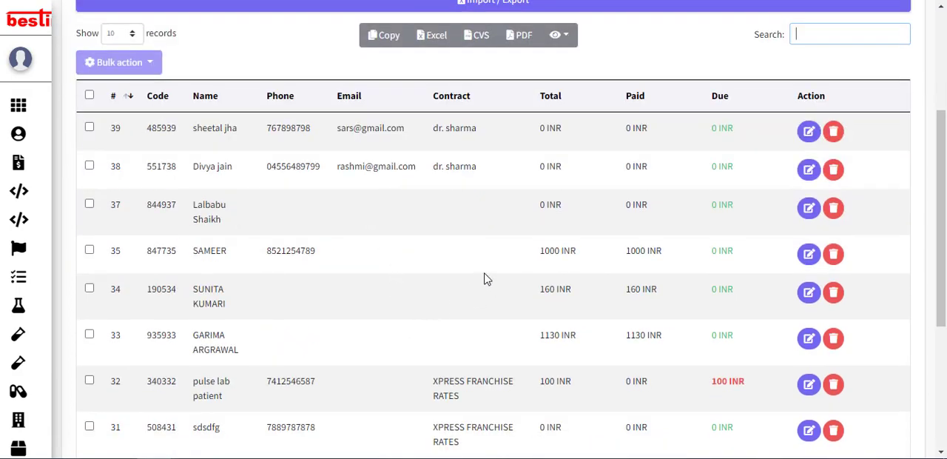
scroll(460, 381, up, 2)
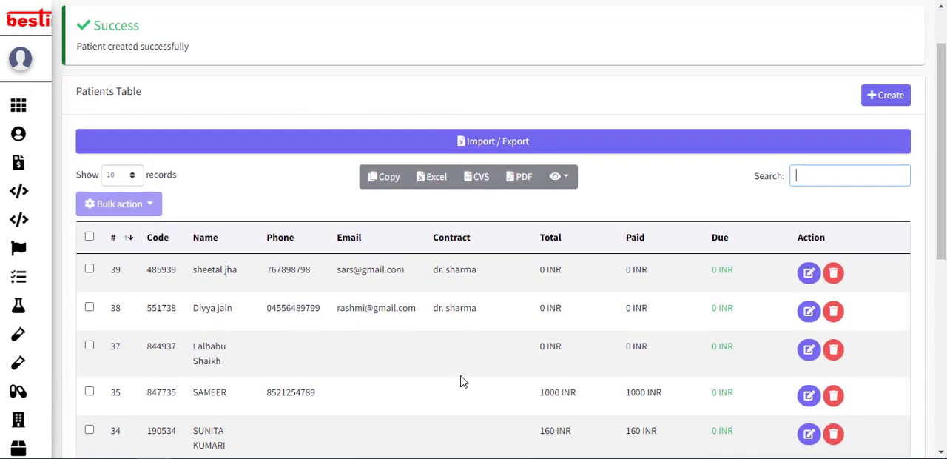
scroll(460, 381, up, 1)
scroll(590, 395, down, 6)
scroll(383, 390, up, 1)
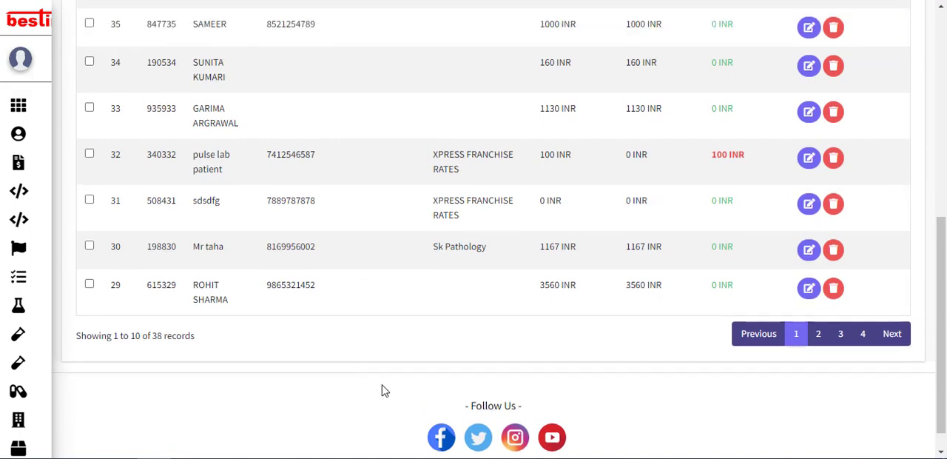
scroll(383, 391, up, 8)
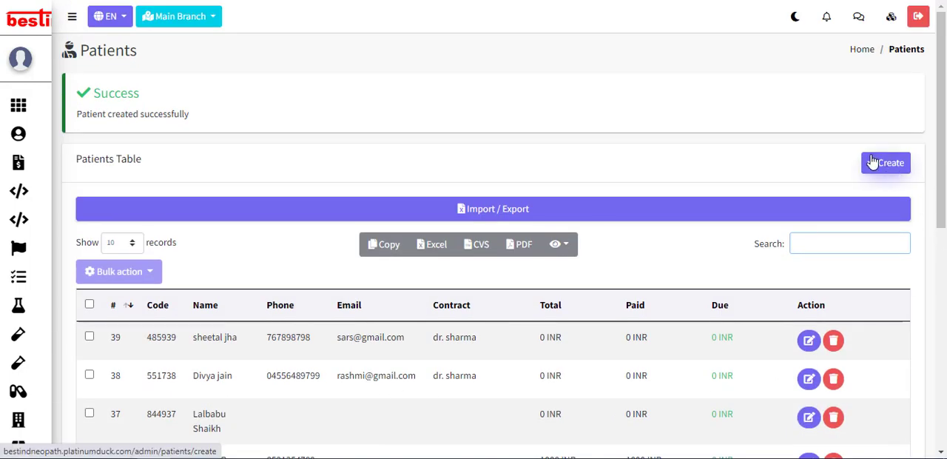
scroll(875, 164, down, 1)
scroll(887, 93, down, 2)
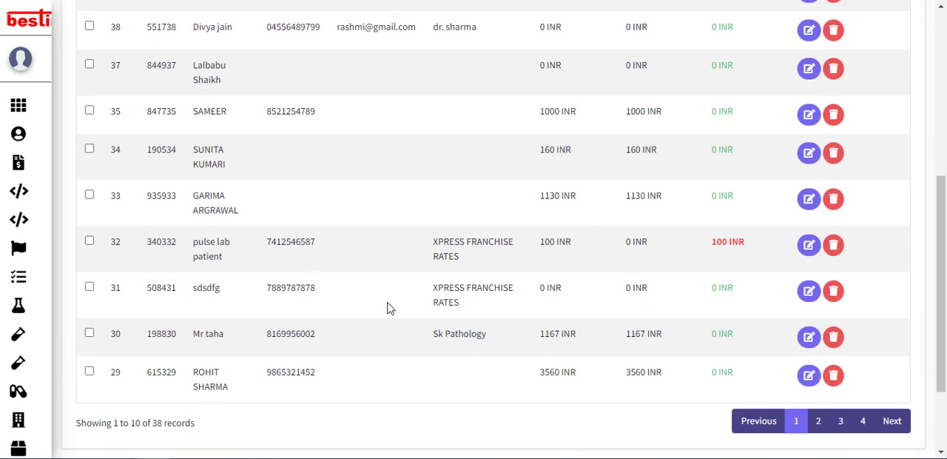
scroll(507, 203, up, 1)
scroll(510, 204, down, 2)
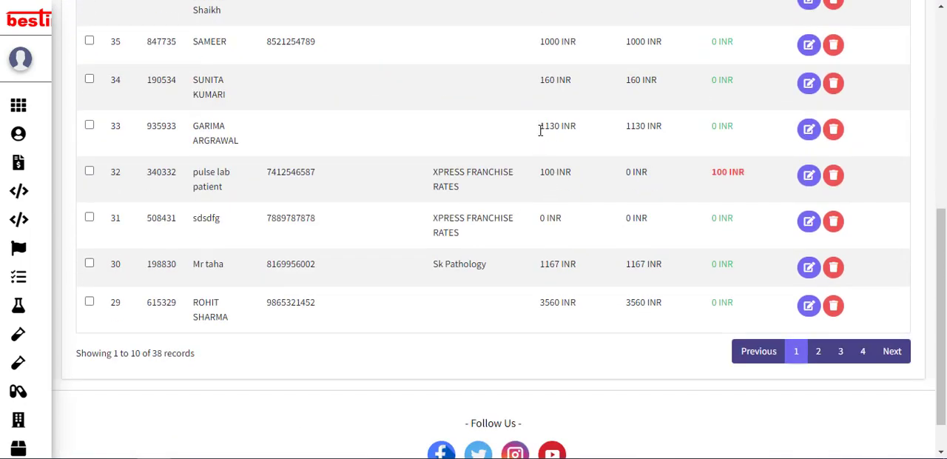